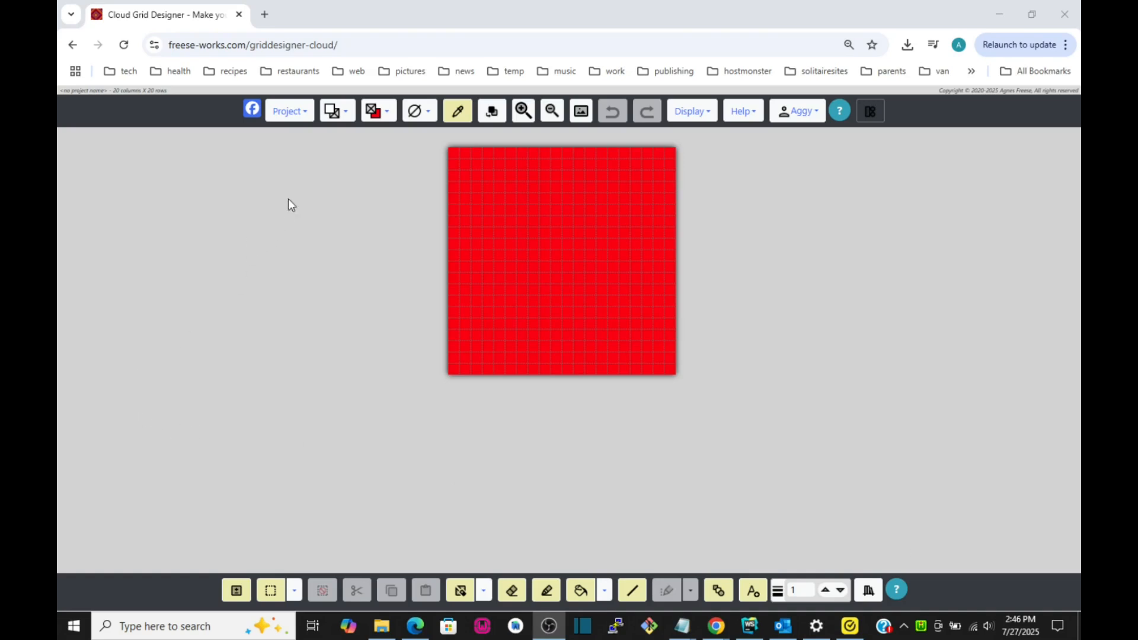
# Step: Start a new project from an image and load the file baby stocking bottom.png
pyautogui.click(289, 115)
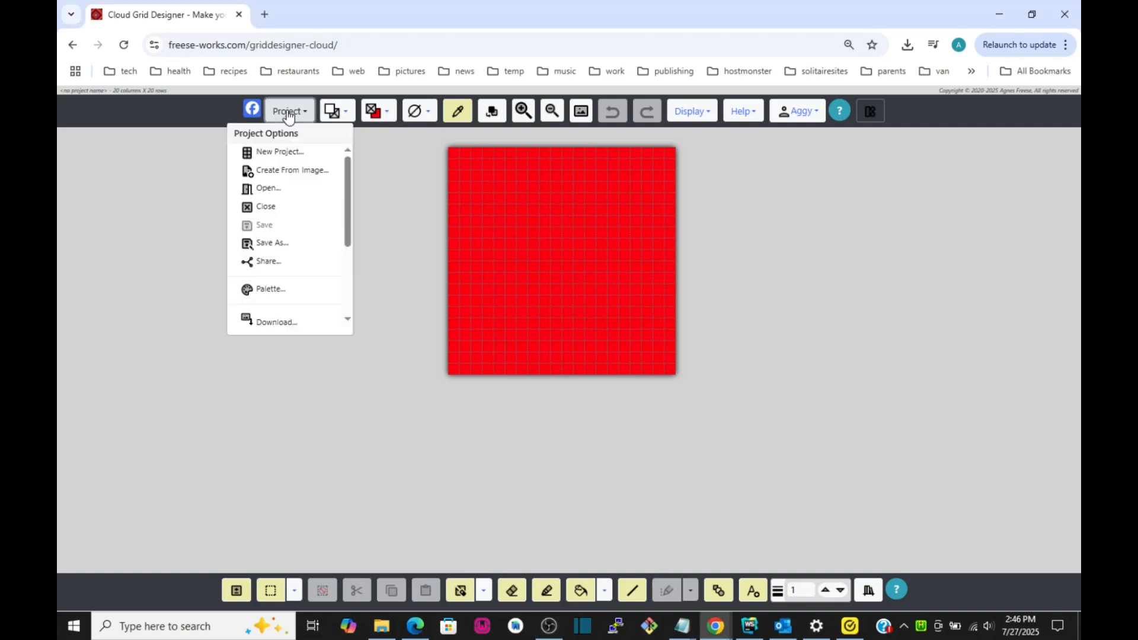
pyautogui.click(283, 177)
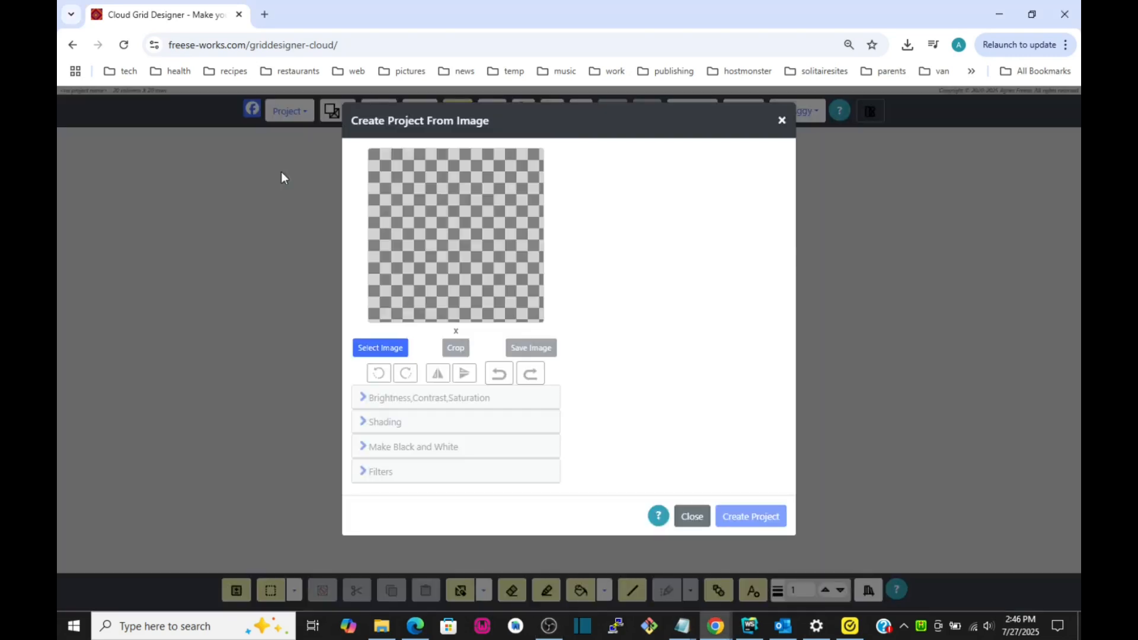
pyautogui.click(380, 350)
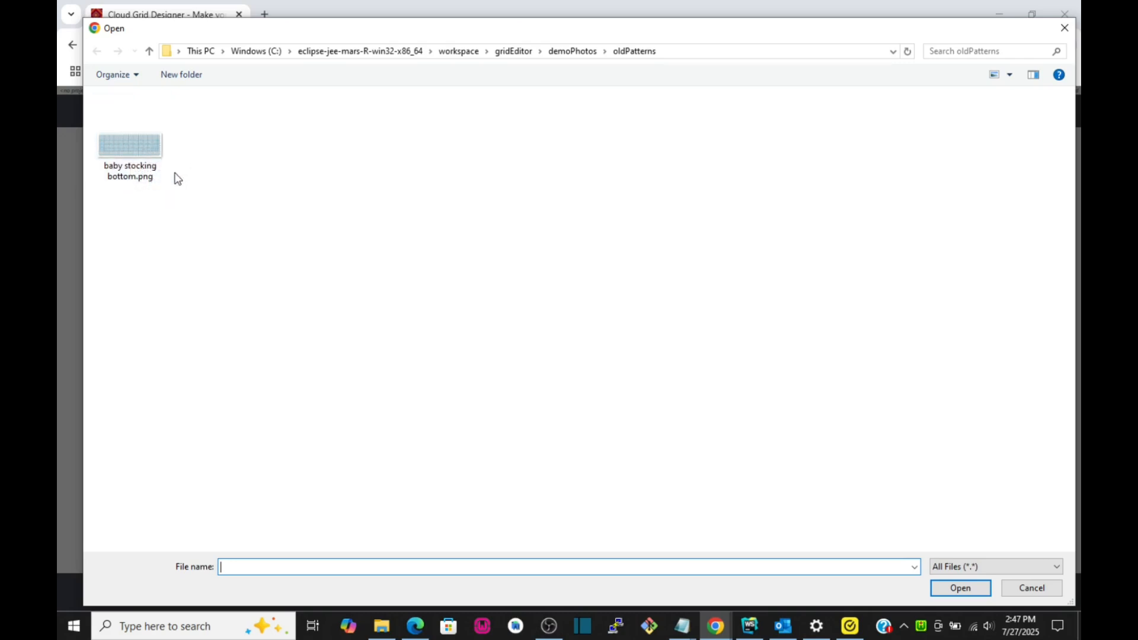
pyautogui.click(132, 152)
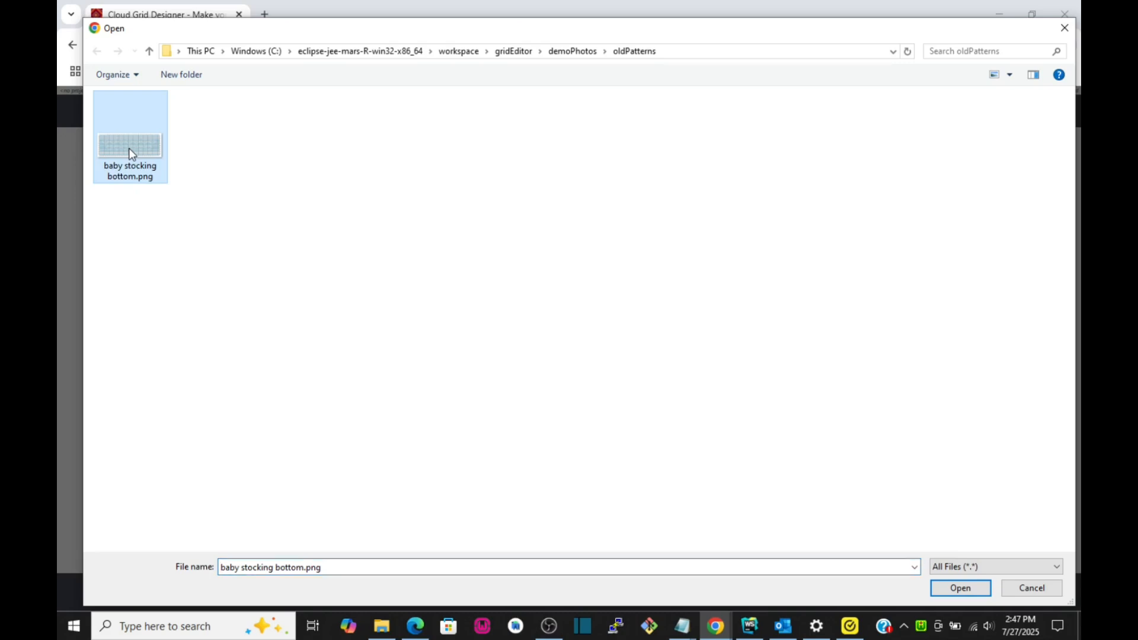
pyautogui.click(954, 589)
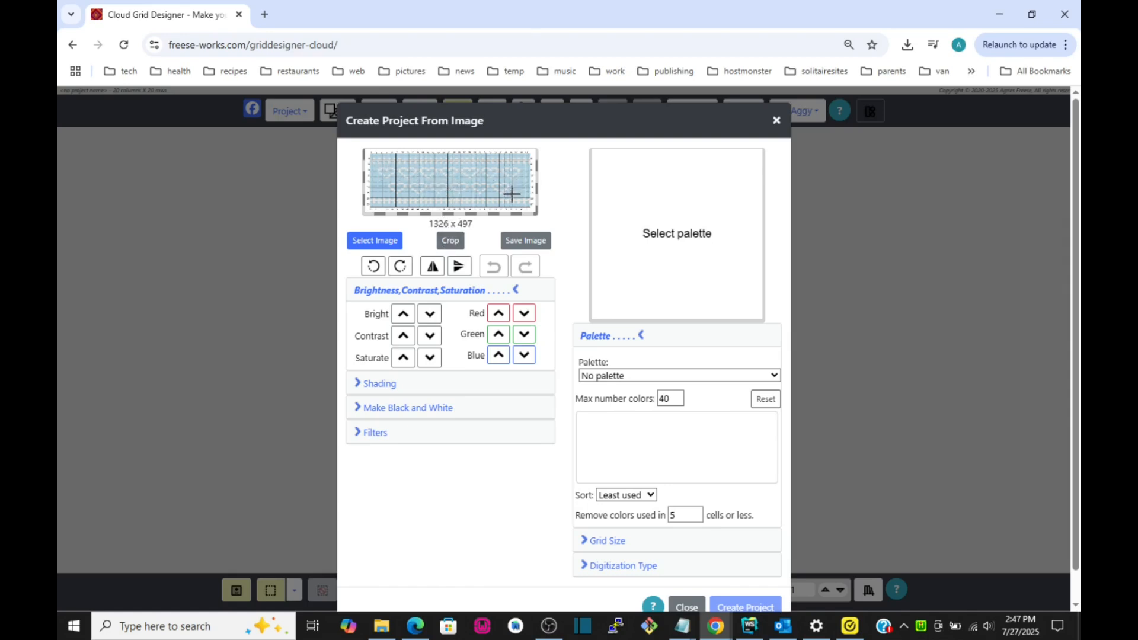
# Step: Crop the image to the outer edges of the chart grid, excluding the row and column numbers around it
pyautogui.click(449, 244)
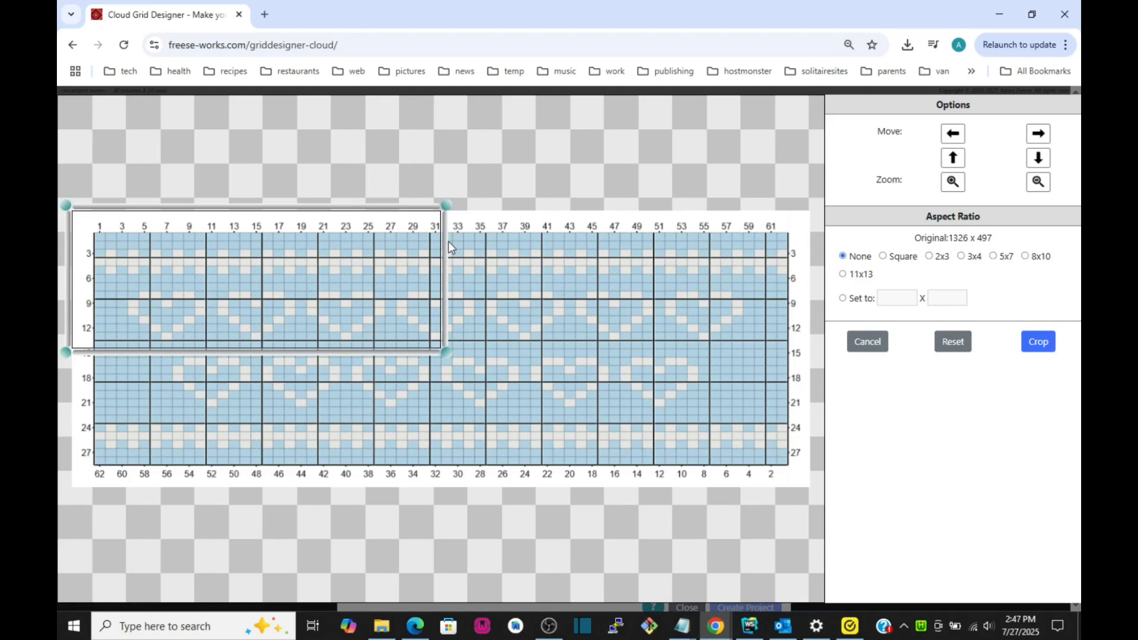
pyautogui.moveTo(264, 275); pyautogui.dragTo(281, 289)
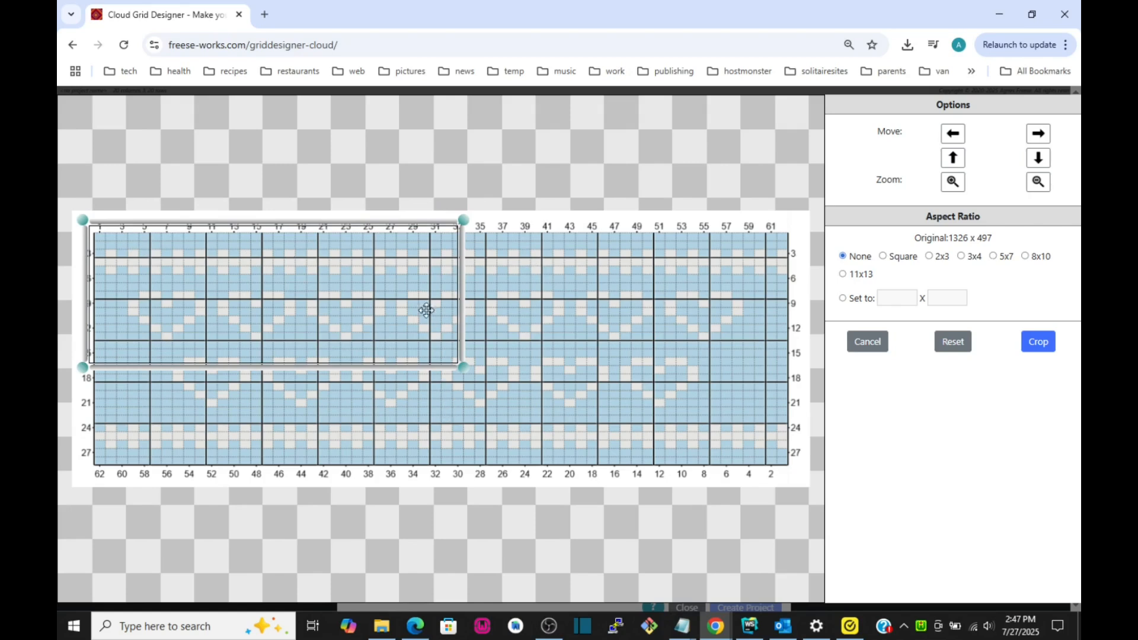
pyautogui.moveTo(298, 286)
pyautogui.mouseDown()
pyautogui.moveTo(302, 294)
pyautogui.moveTo(297, 278)
pyautogui.mouseUp()
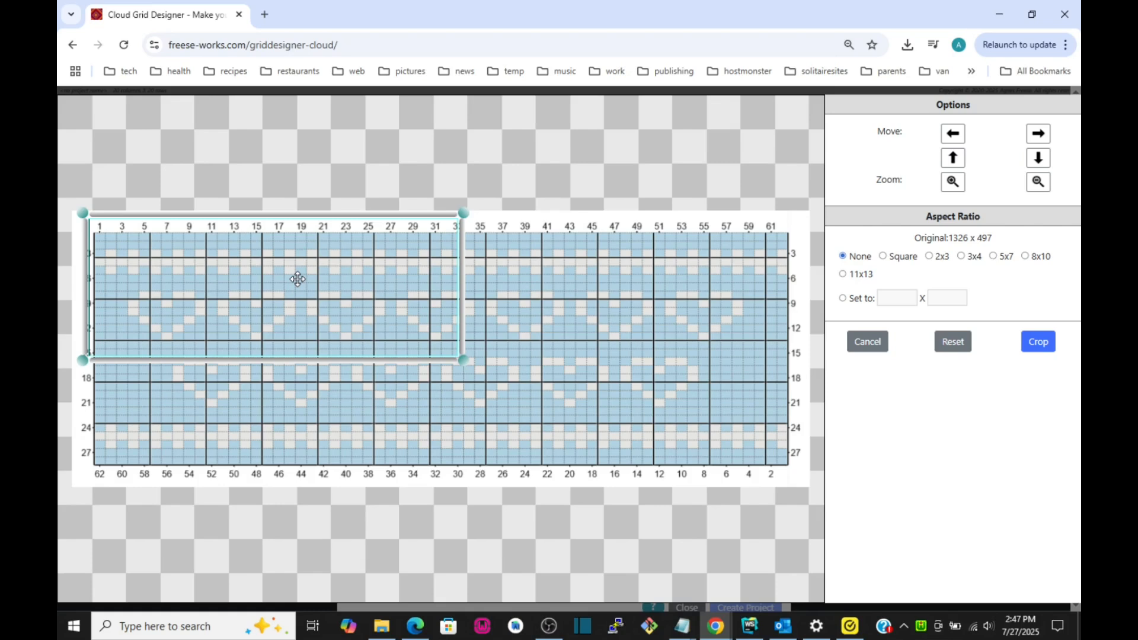
pyautogui.moveTo(298, 278); pyautogui.dragTo(297, 280)
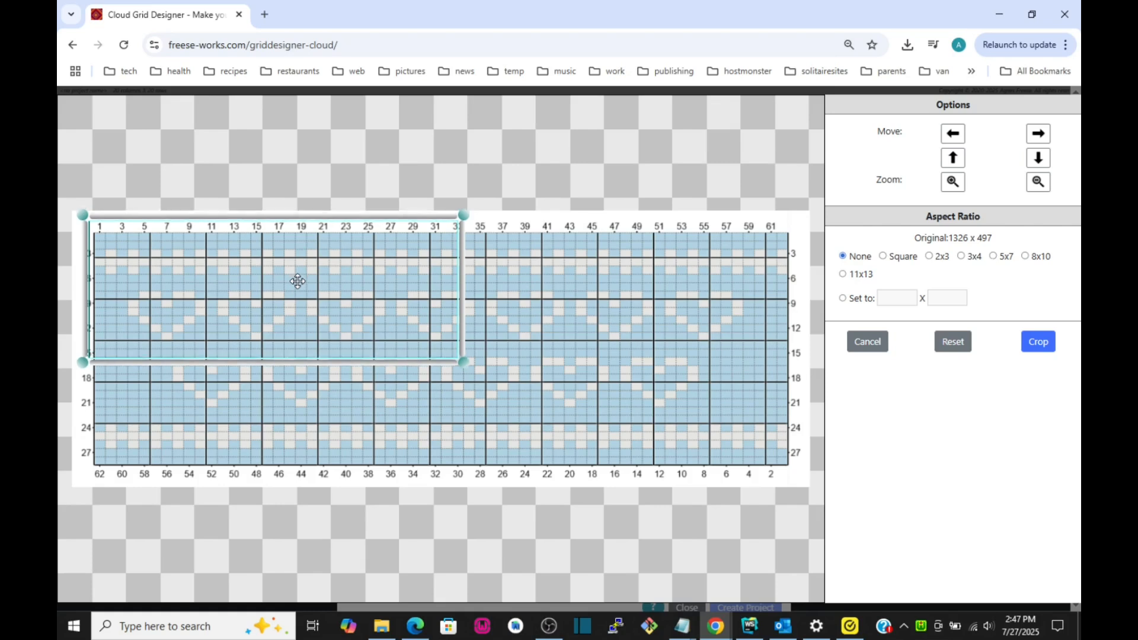
pyautogui.moveTo(298, 281); pyautogui.dragTo(301, 292)
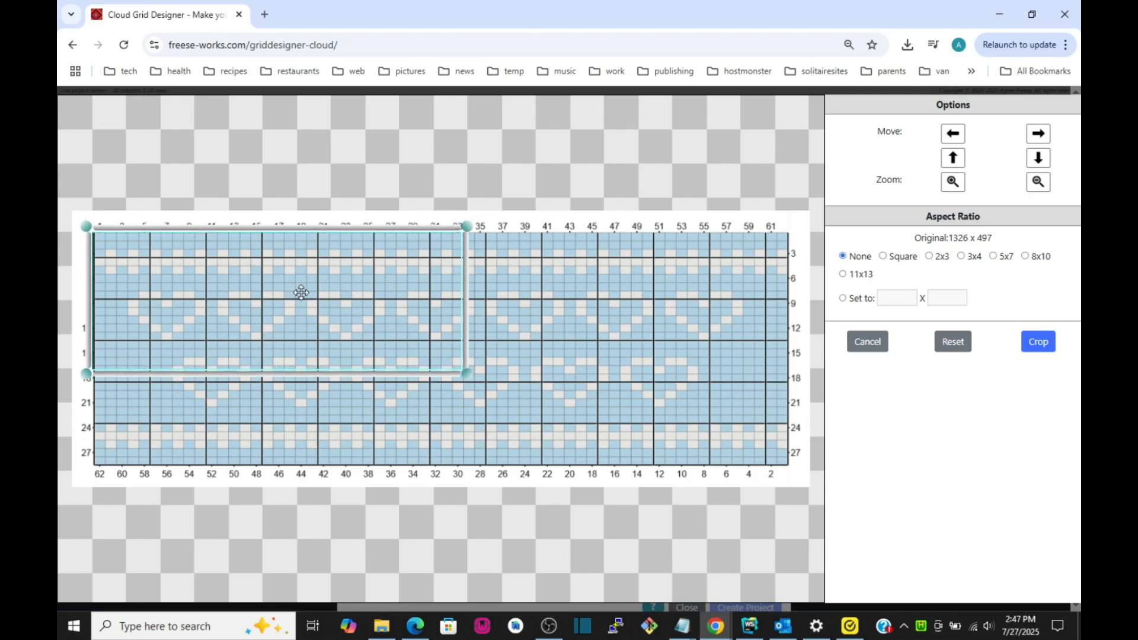
pyautogui.moveTo(301, 293); pyautogui.dragTo(303, 291)
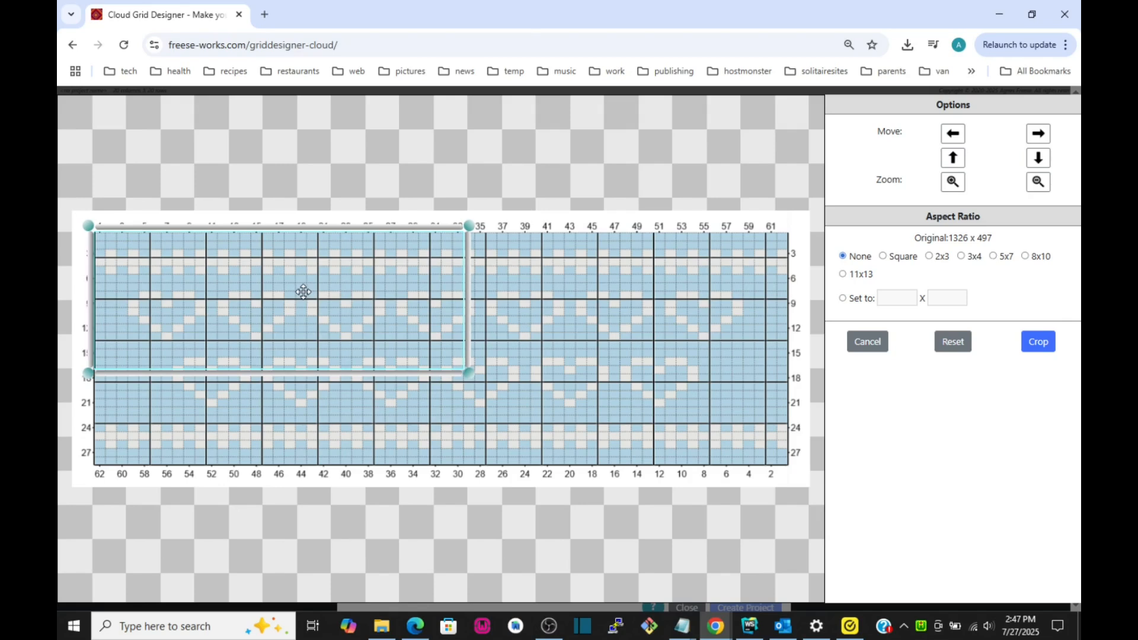
pyautogui.moveTo(303, 291); pyautogui.dragTo(303, 292)
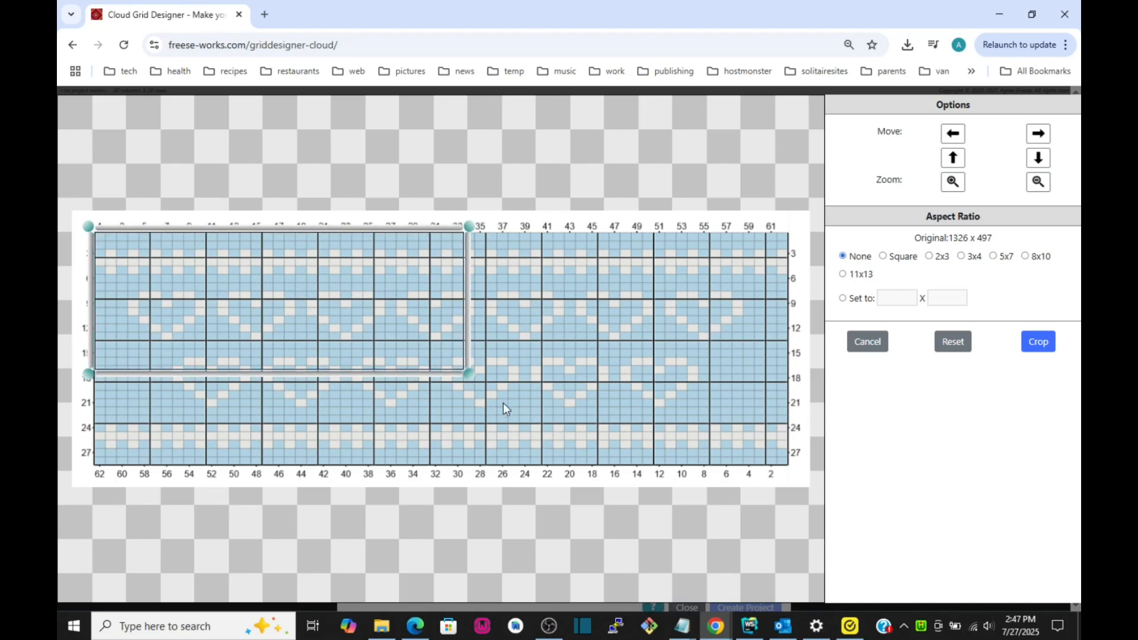
pyautogui.moveTo(471, 372); pyautogui.dragTo(791, 469)
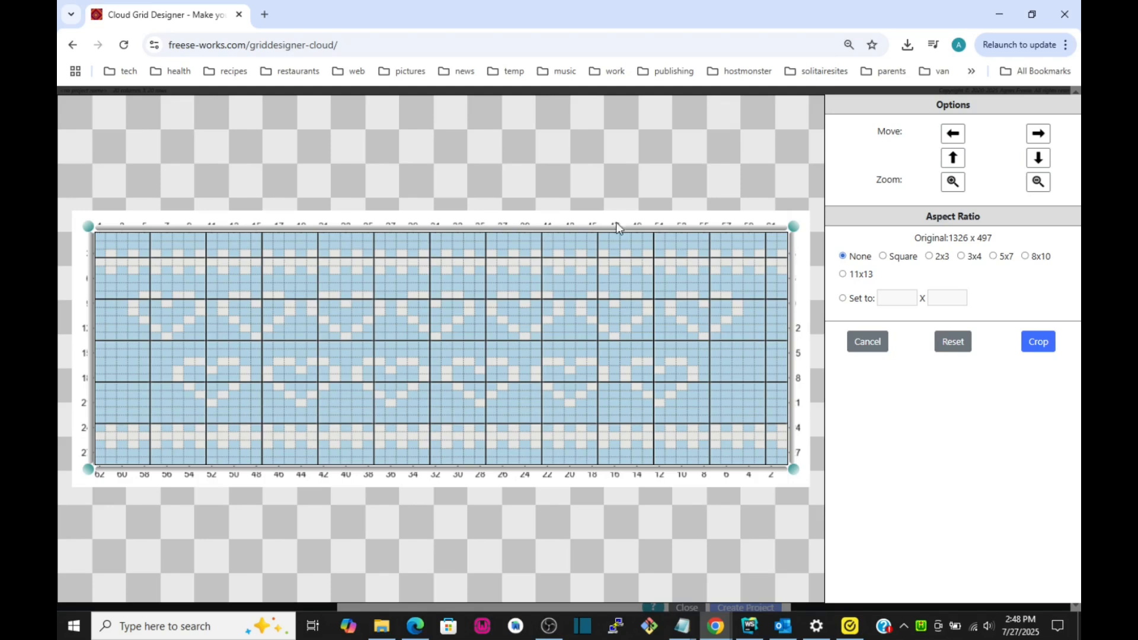
pyautogui.click(1035, 342)
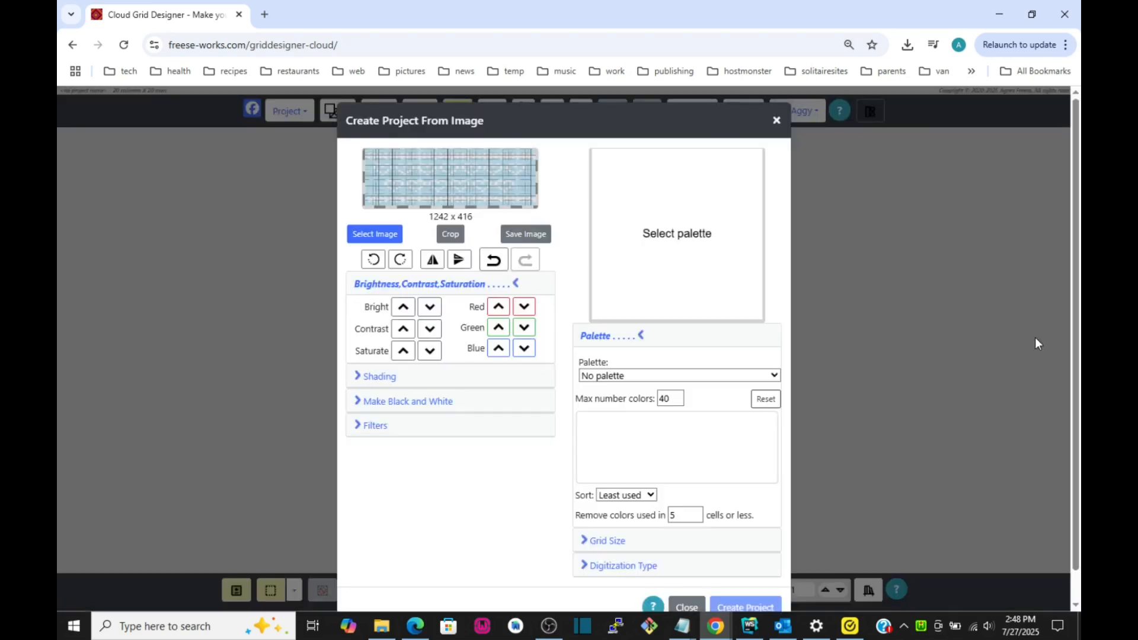
pyautogui.click(448, 235)
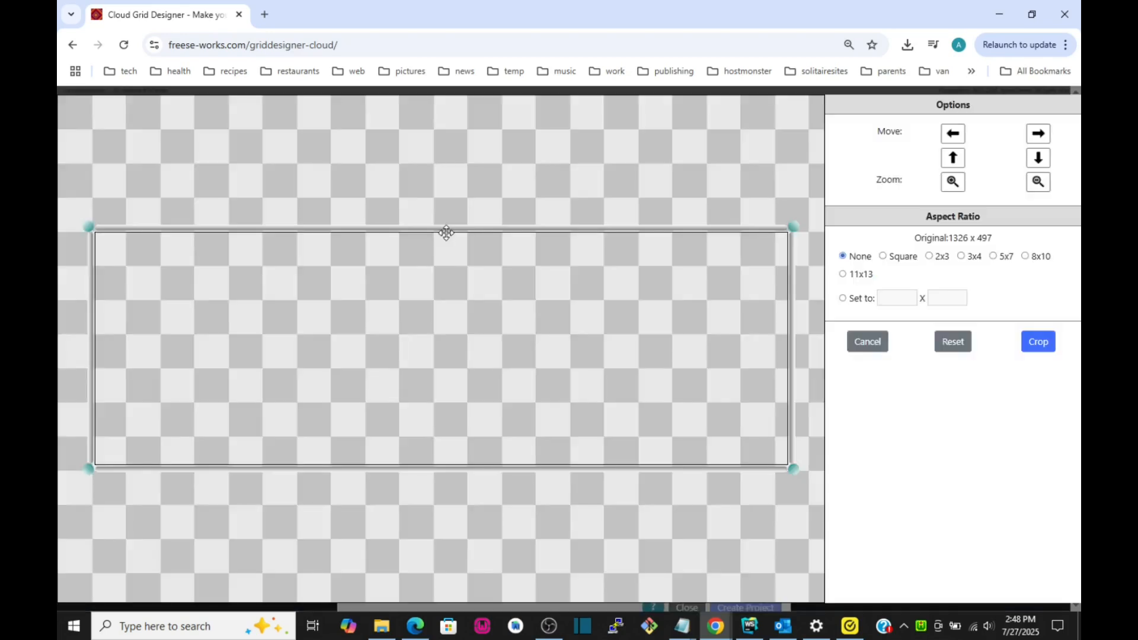
pyautogui.moveTo(333, 290); pyautogui.dragTo(539, 573)
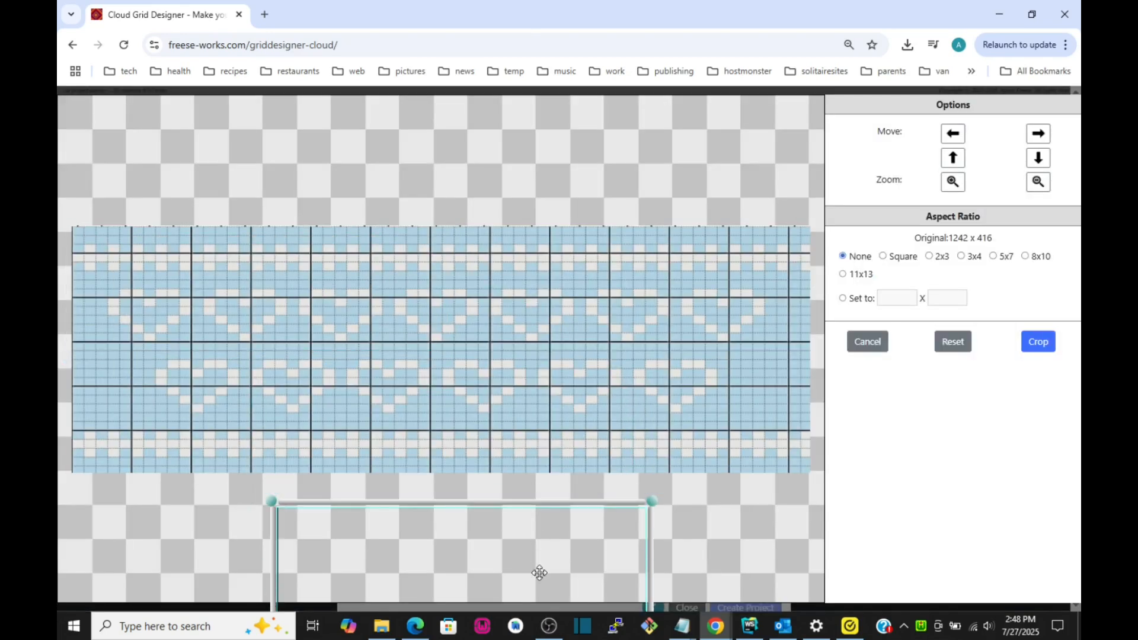
pyautogui.moveTo(539, 572); pyautogui.dragTo(505, 368)
pyautogui.click(864, 340)
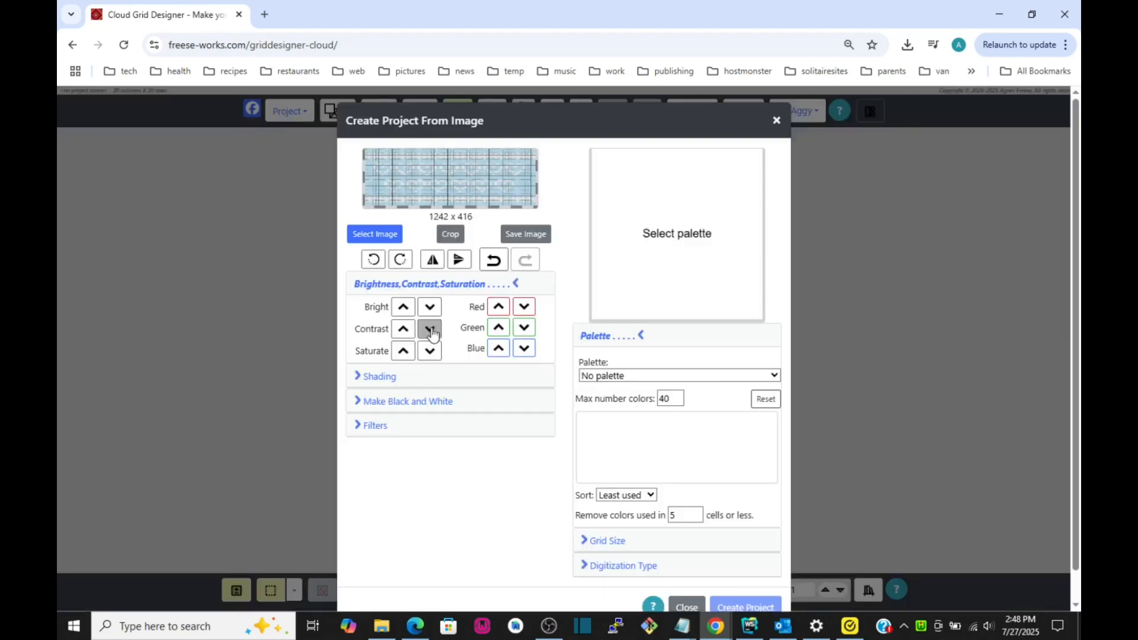
# Step: Apply the (Yarn4) RedHeartSuperSaverWorsted [RHSSW] palette and limit the maximum number of colors to 2
pyautogui.click(675, 375)
pyautogui.scroll(-5, 694, 268)
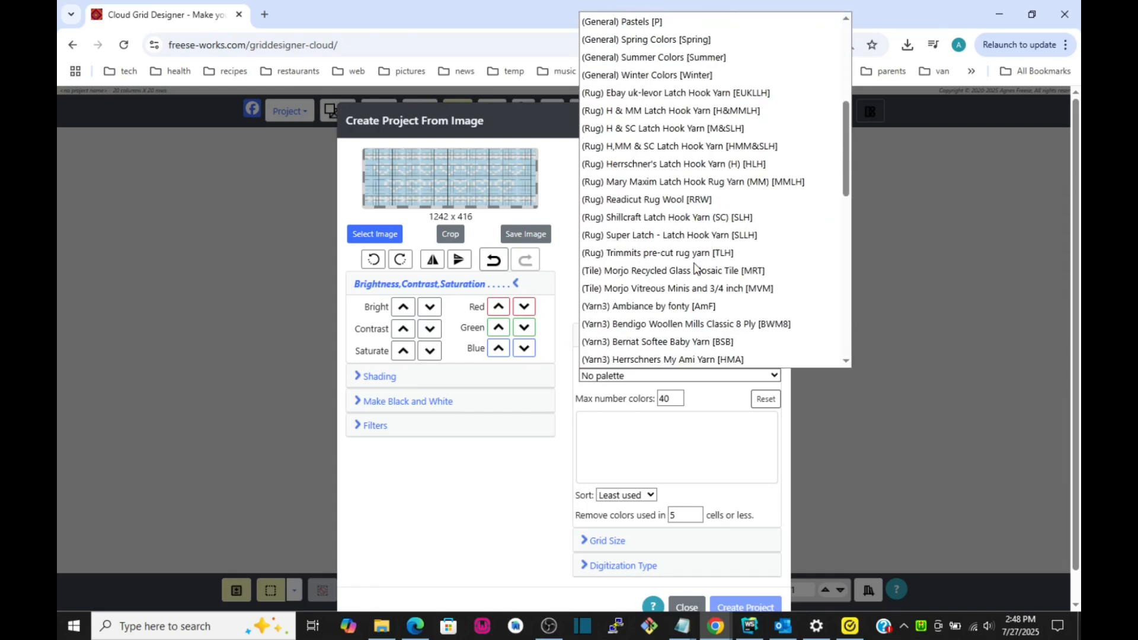
pyautogui.scroll(-3, 695, 268)
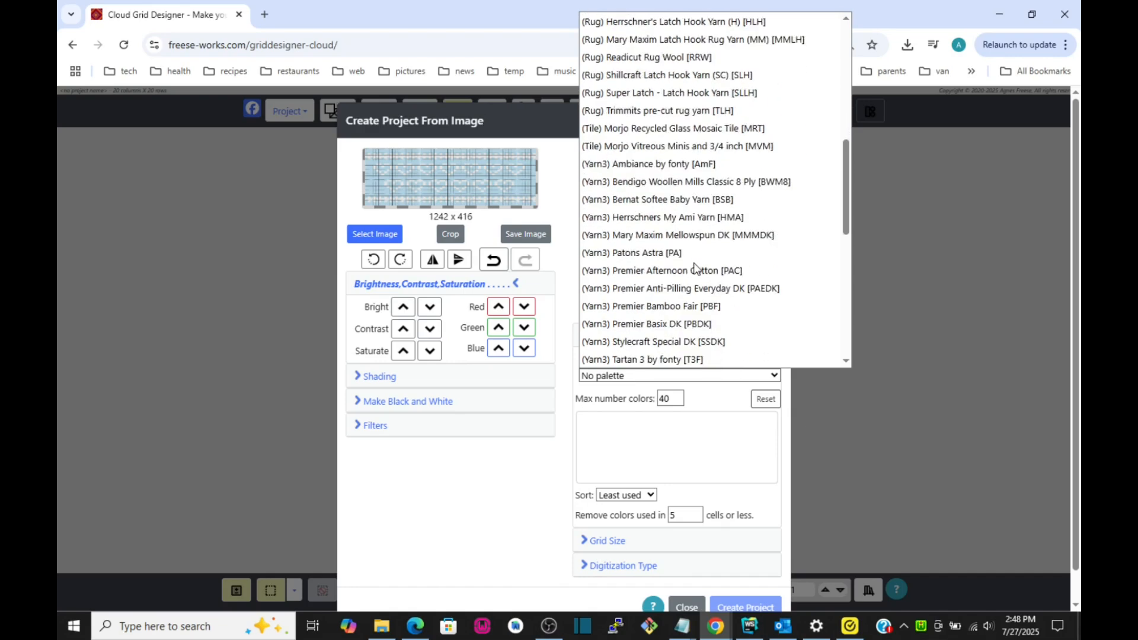
pyautogui.scroll(-3, 694, 268)
pyautogui.scroll(3, 694, 267)
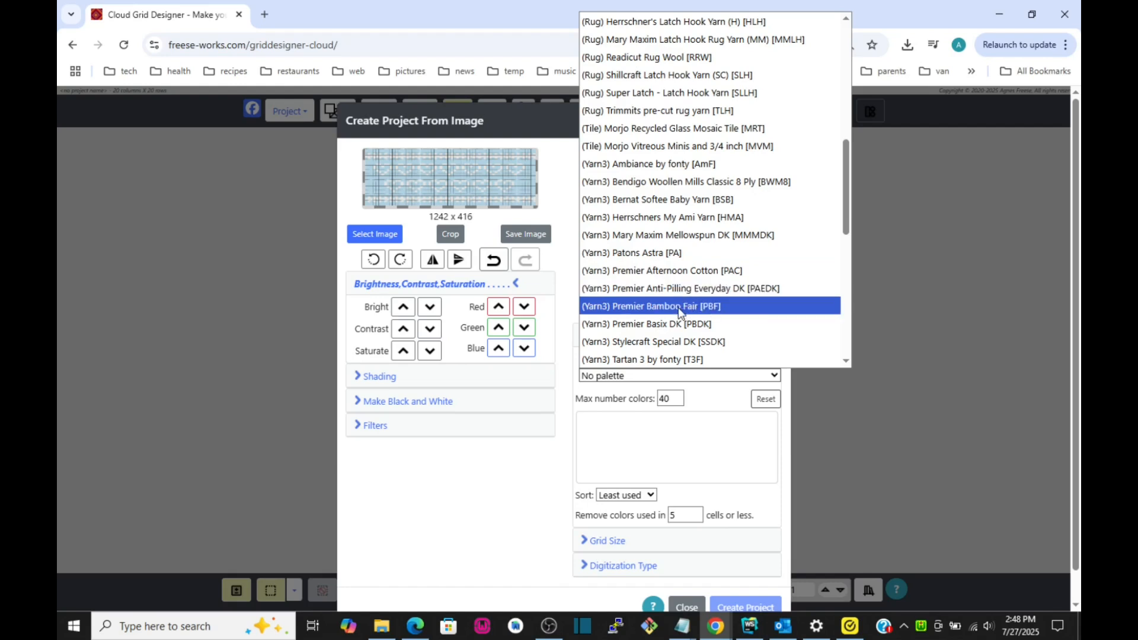
pyautogui.scroll(-3, 675, 311)
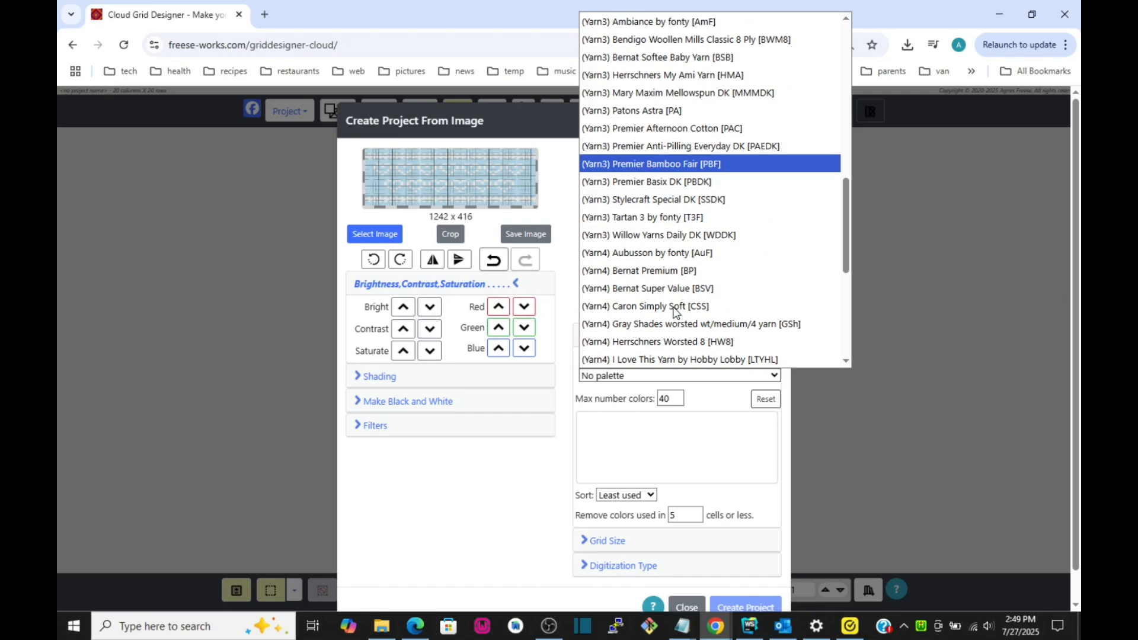
pyautogui.scroll(-3, 675, 311)
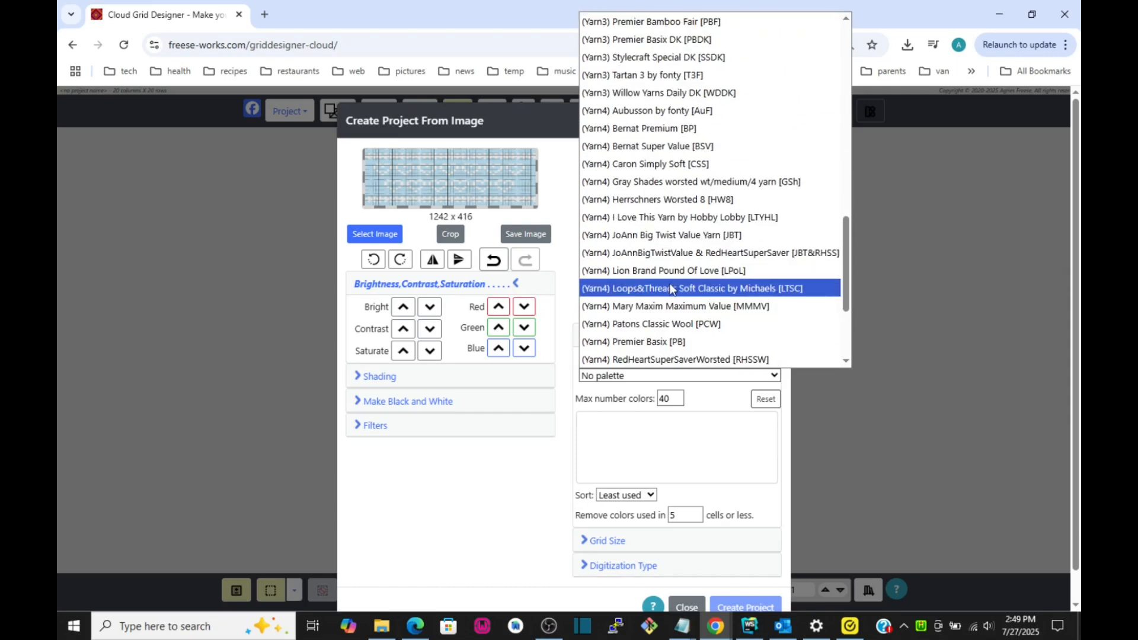
pyautogui.scroll(-3, 668, 299)
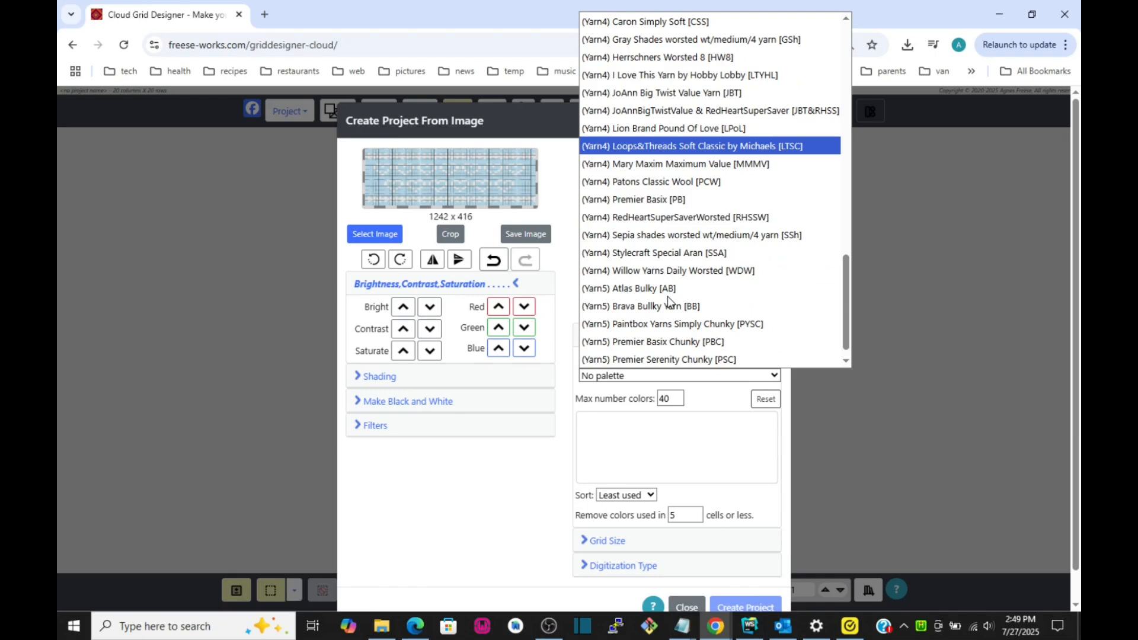
pyautogui.click(654, 217)
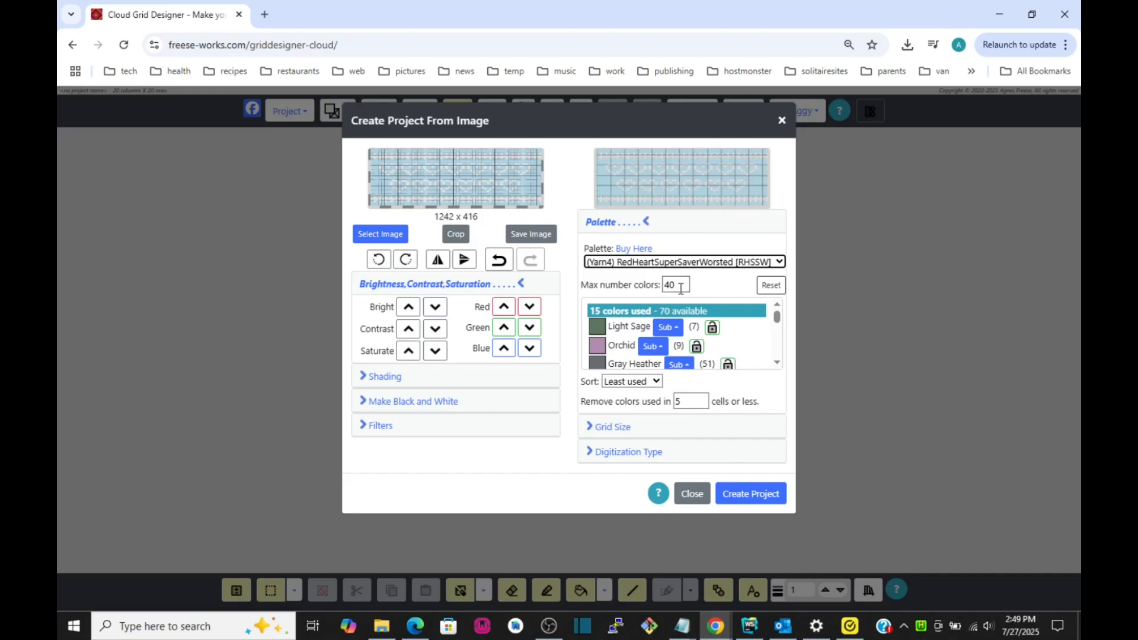
pyautogui.moveTo(680, 288); pyautogui.dragTo(656, 291)
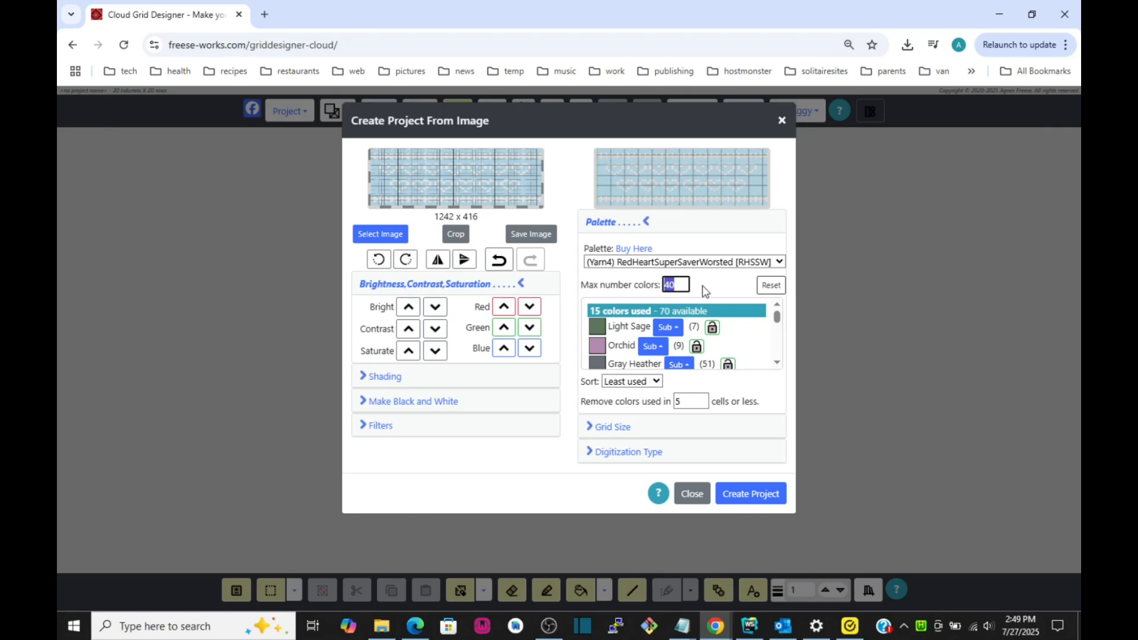
pyautogui.write('2')
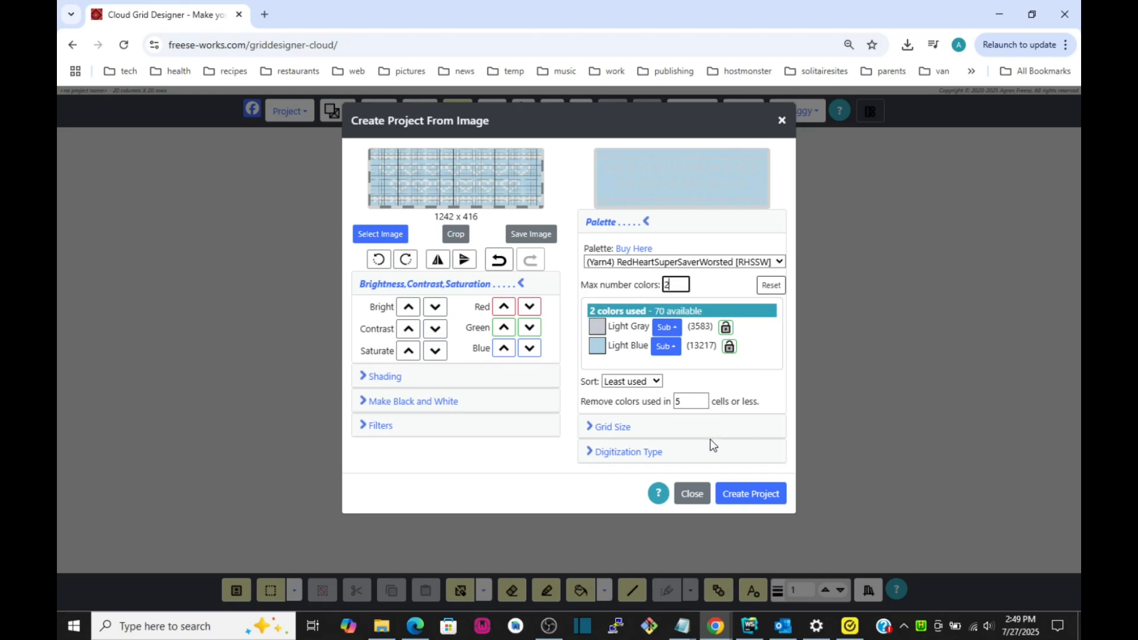
# Step: Define the grid units as a Knitting project with the pre-defined approximate knitting gauge for medium/4 yarn
pyautogui.click(619, 429)
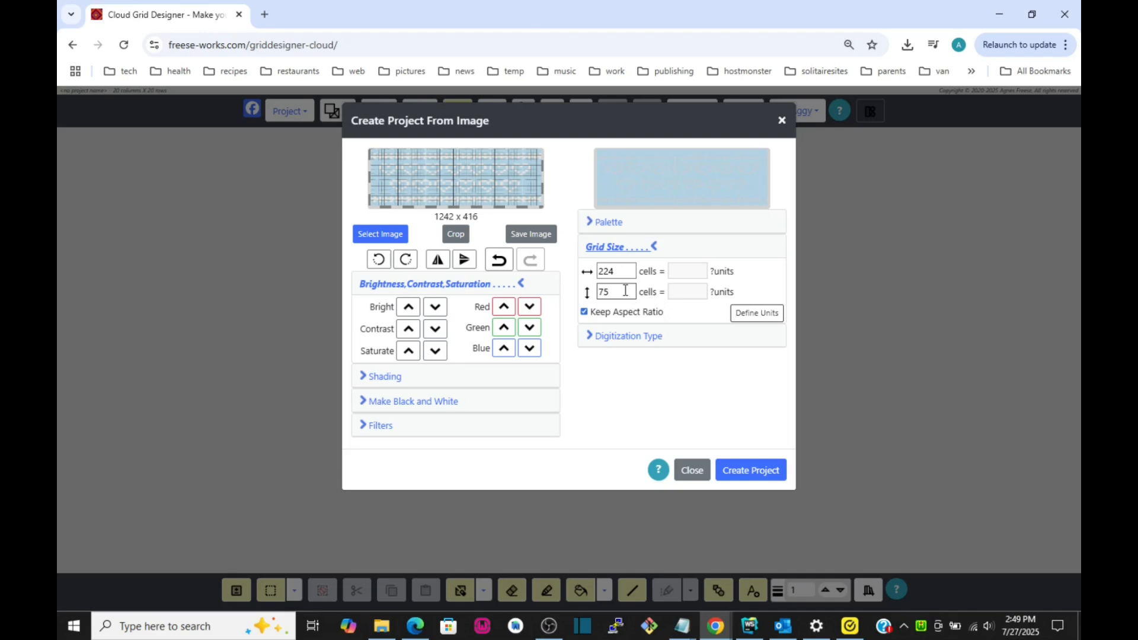
pyautogui.click(756, 317)
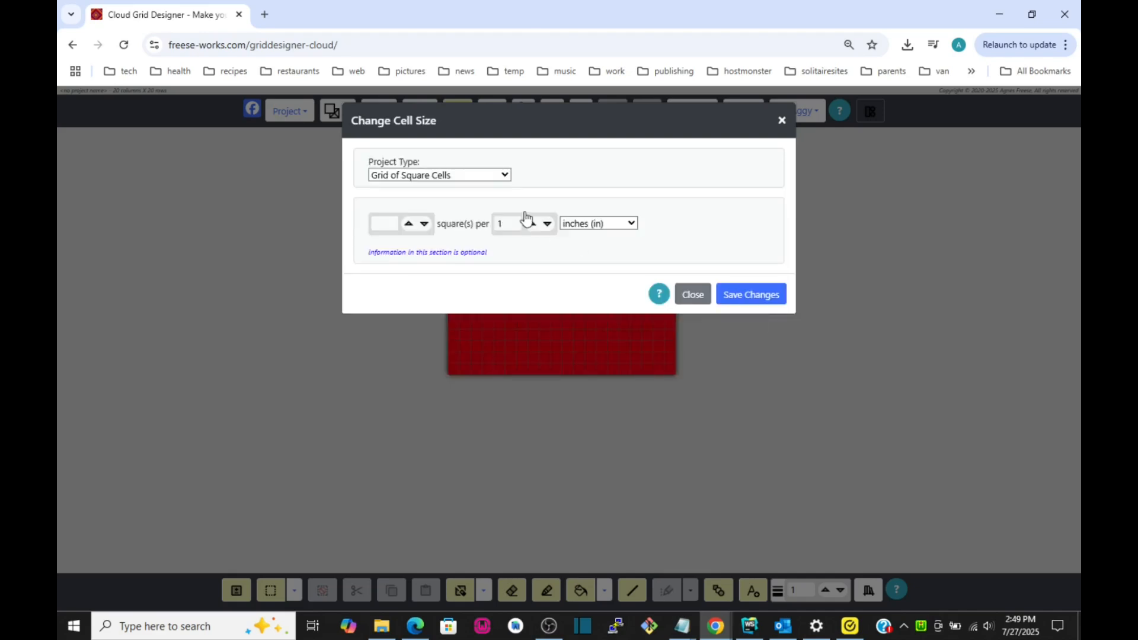
pyautogui.click(481, 175)
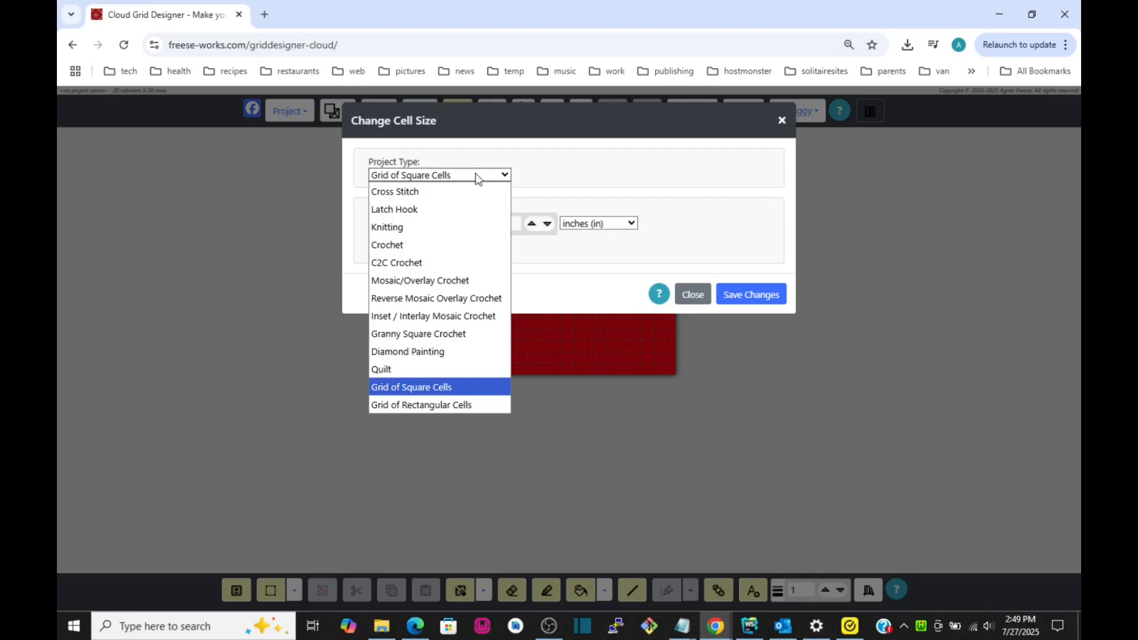
pyautogui.click(436, 231)
pyautogui.click(608, 234)
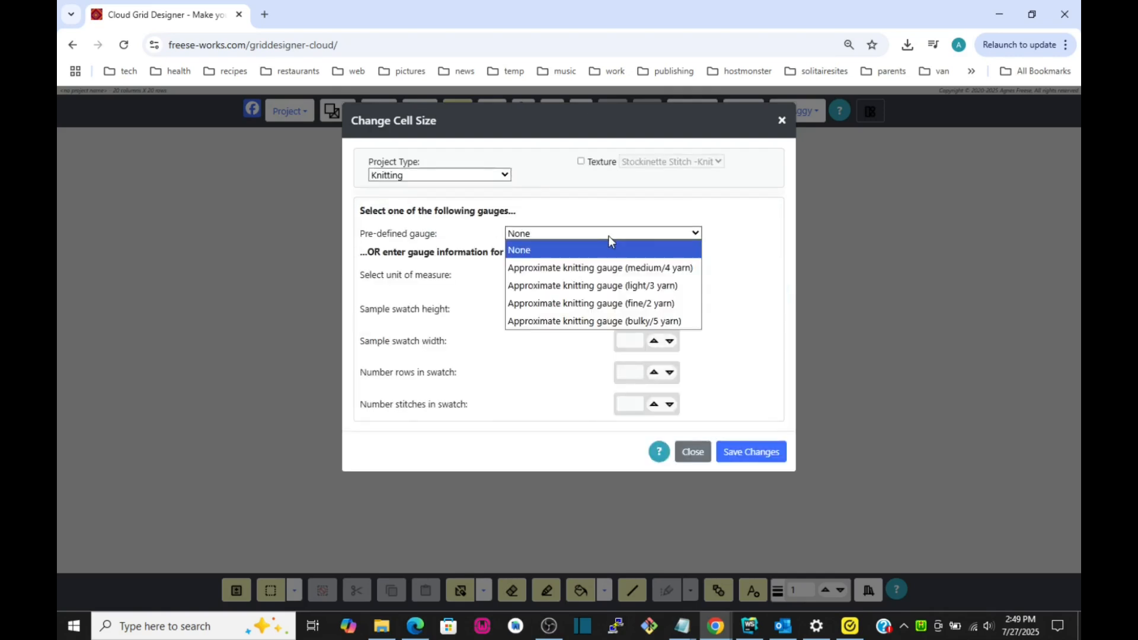
pyautogui.click(617, 268)
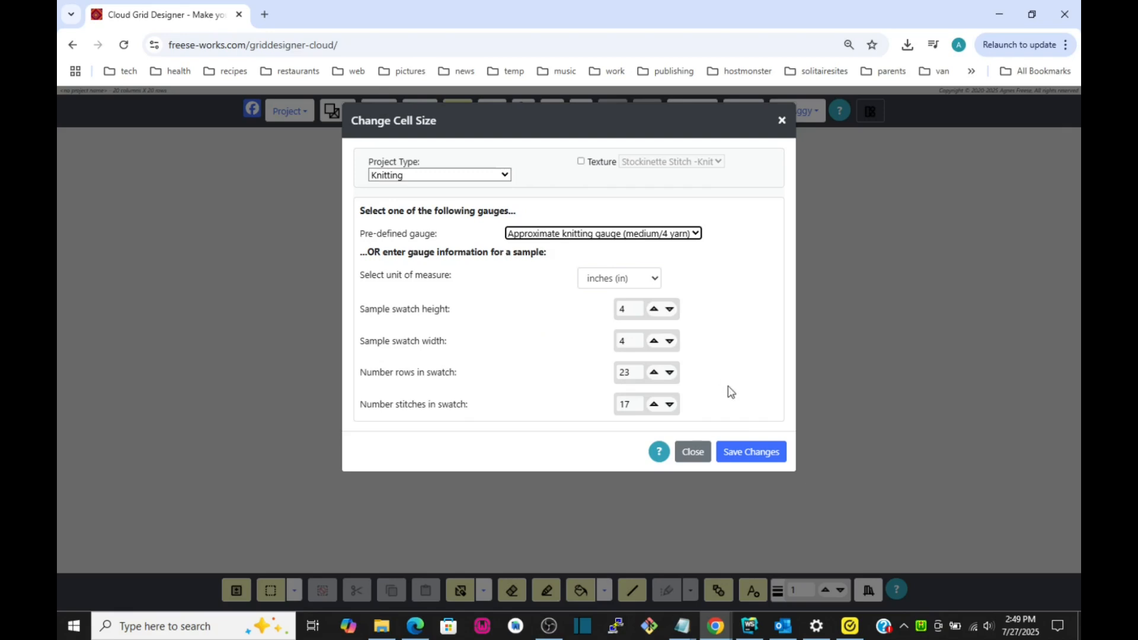
pyautogui.click(751, 454)
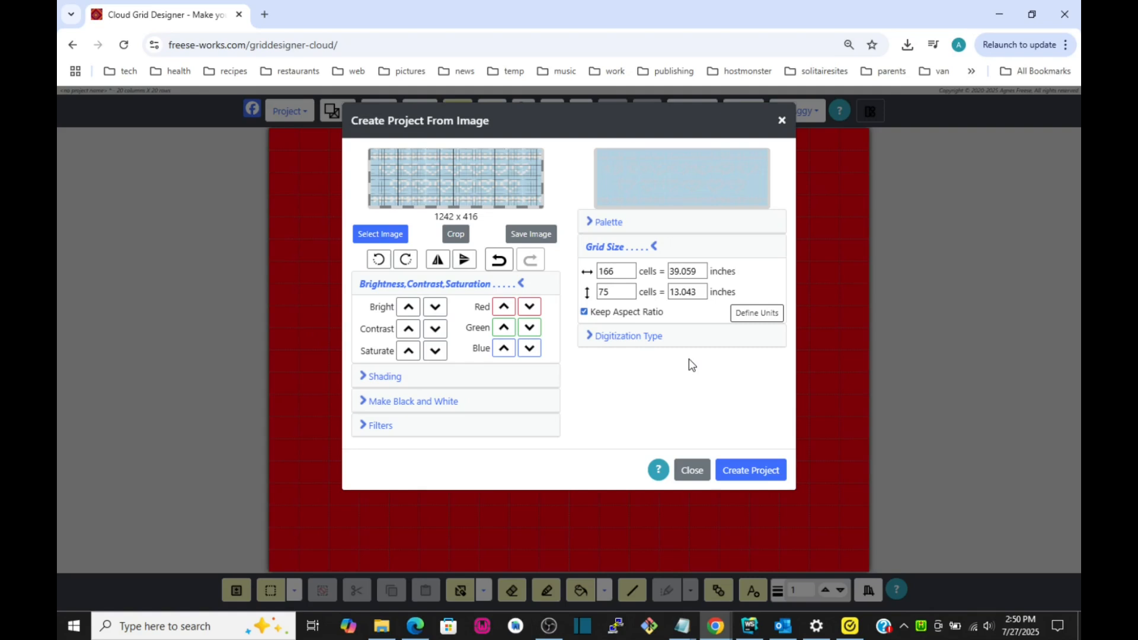
# Step: Set the grid width to 62 cells
pyautogui.click(617, 291)
pyautogui.click(624, 271)
pyautogui.moveTo(615, 271); pyautogui.dragTo(601, 270)
pyautogui.write('62')
pyautogui.click(610, 290)
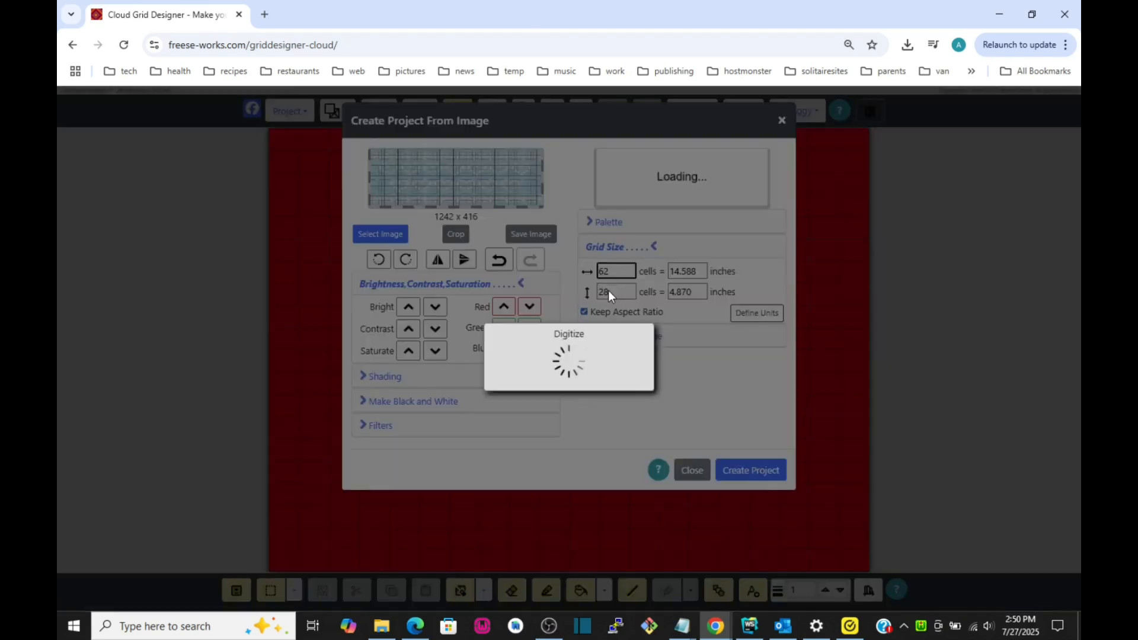
# Step: Turn off Keep Aspect Ratio and set the grid height to 28 cells
pyautogui.doubleClick(610, 292)
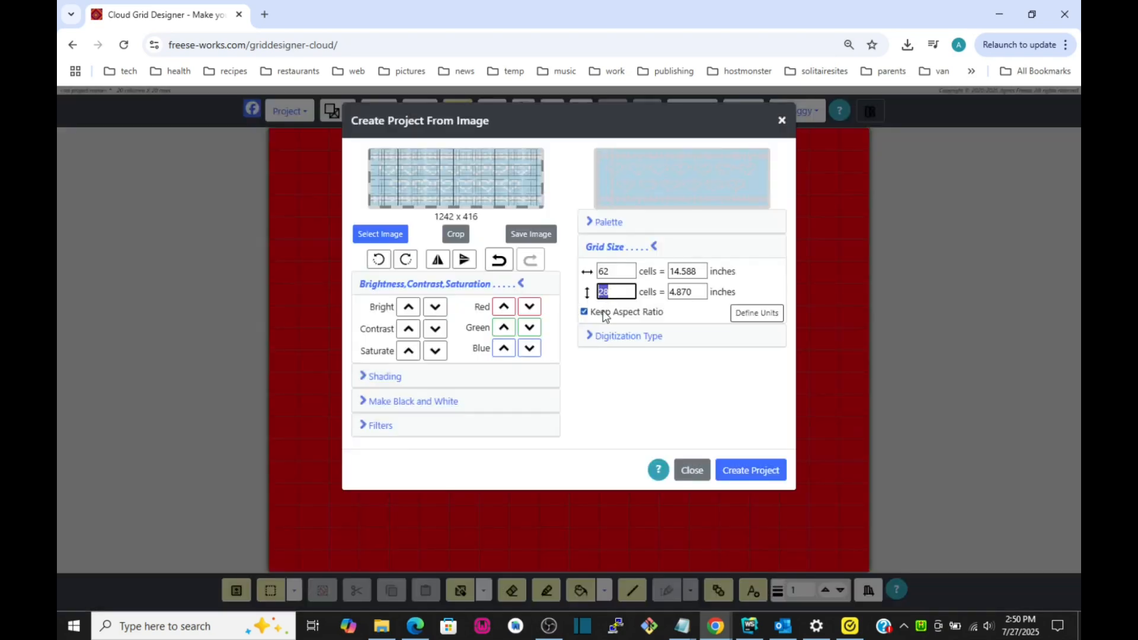
pyautogui.click(613, 291)
pyautogui.click(585, 313)
pyautogui.click(609, 291)
pyautogui.moveTo(609, 291); pyautogui.dragTo(600, 294)
pyautogui.write('28')
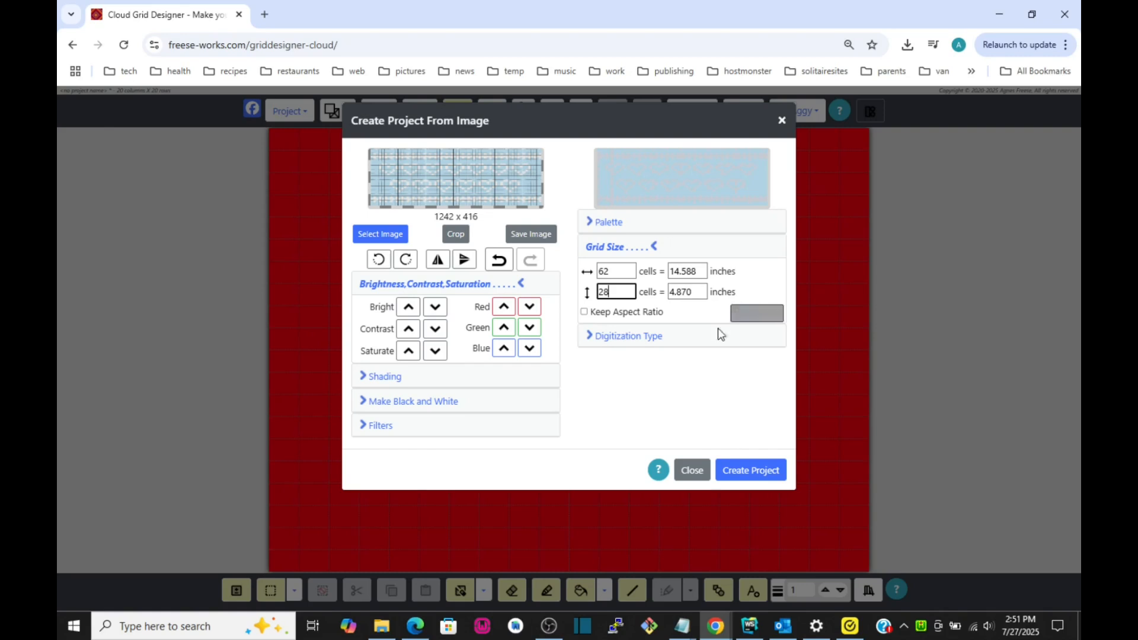
# Step: Try the Sharp digitization type for the image conversion and settle on Block
pyautogui.click(622, 336)
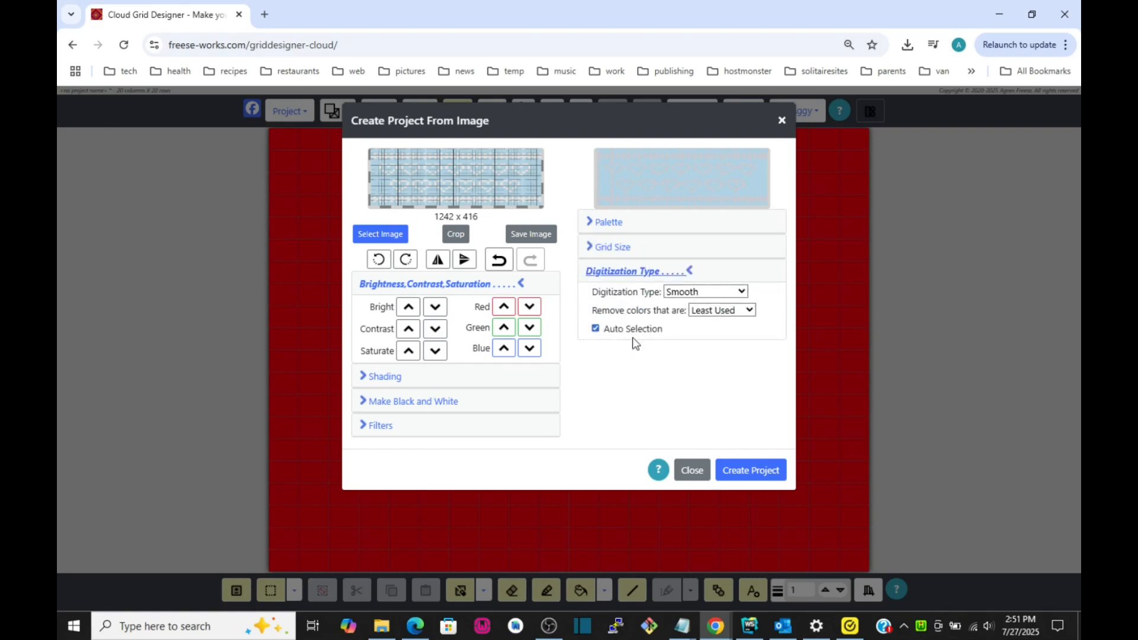
pyautogui.click(739, 293)
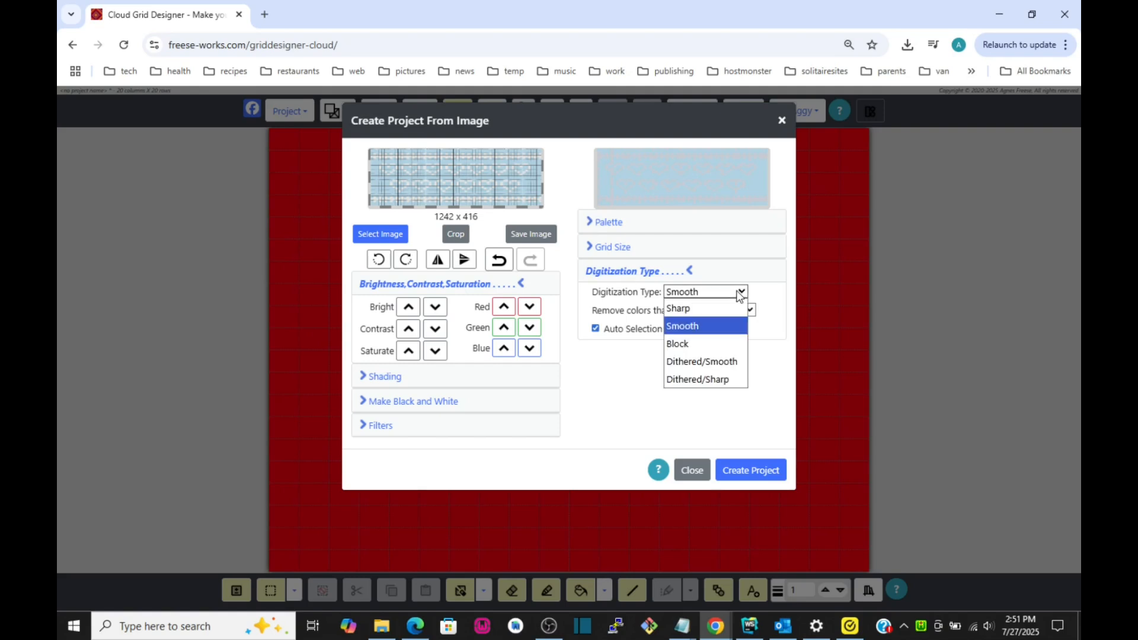
pyautogui.click(711, 310)
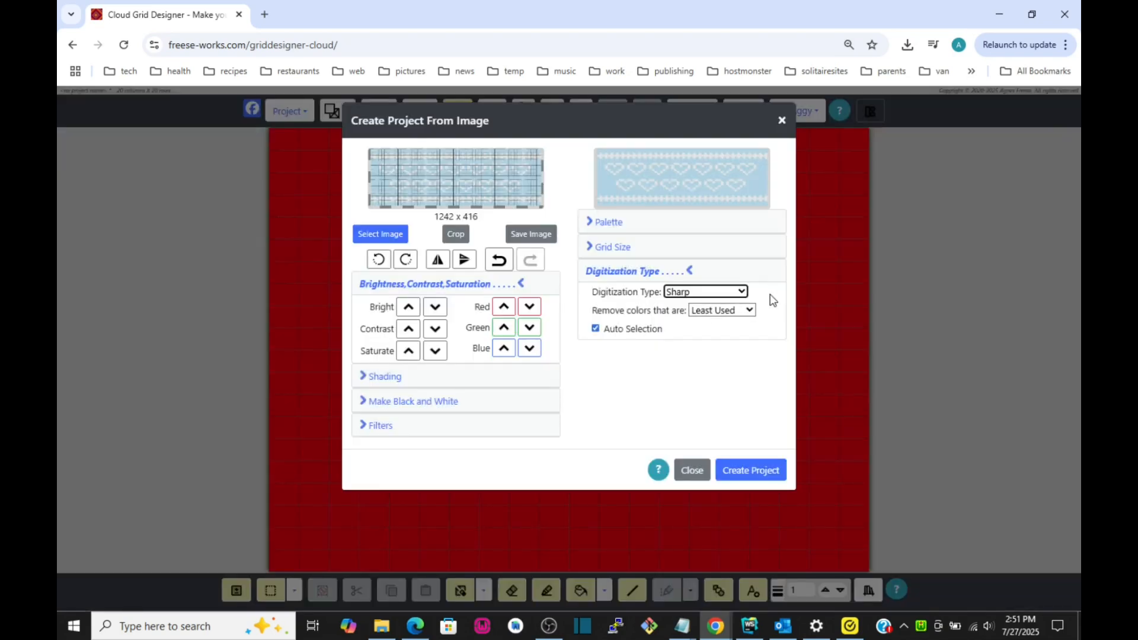
pyautogui.click(741, 292)
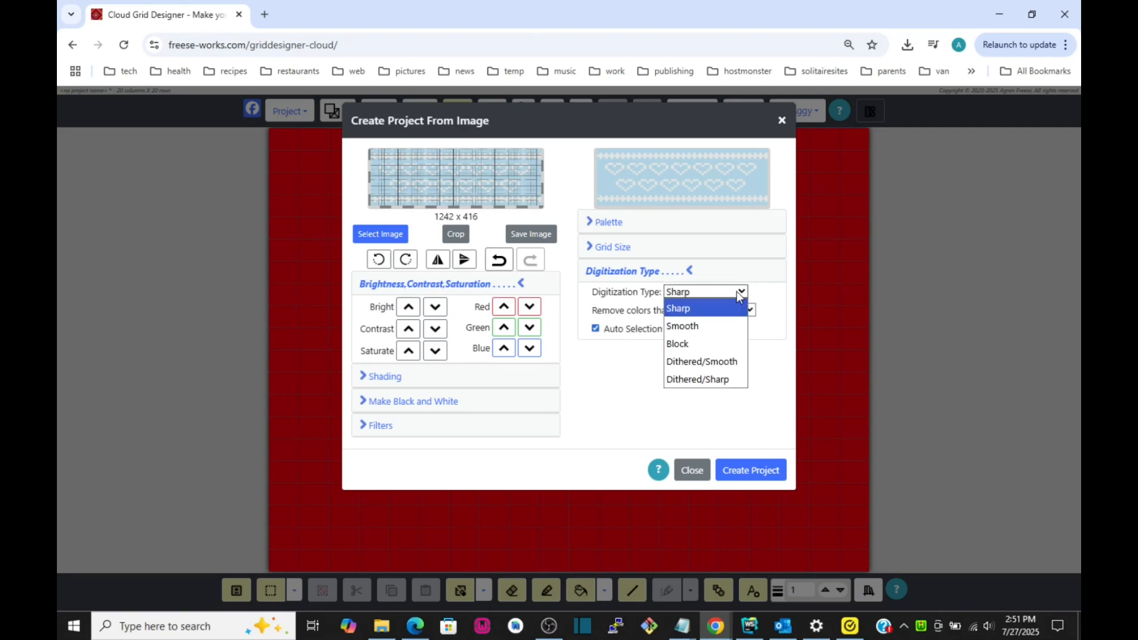
pyautogui.click(718, 346)
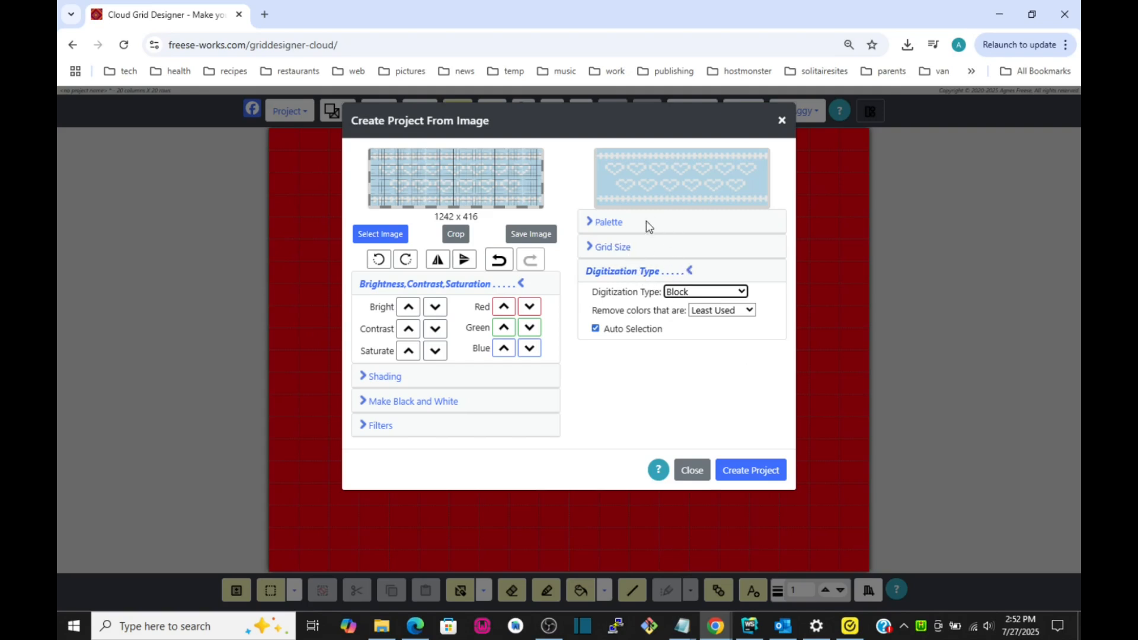
# Step: Review the palette colors in use and create the project from the image, leaving it unnamed and unsaved
pyautogui.click(612, 223)
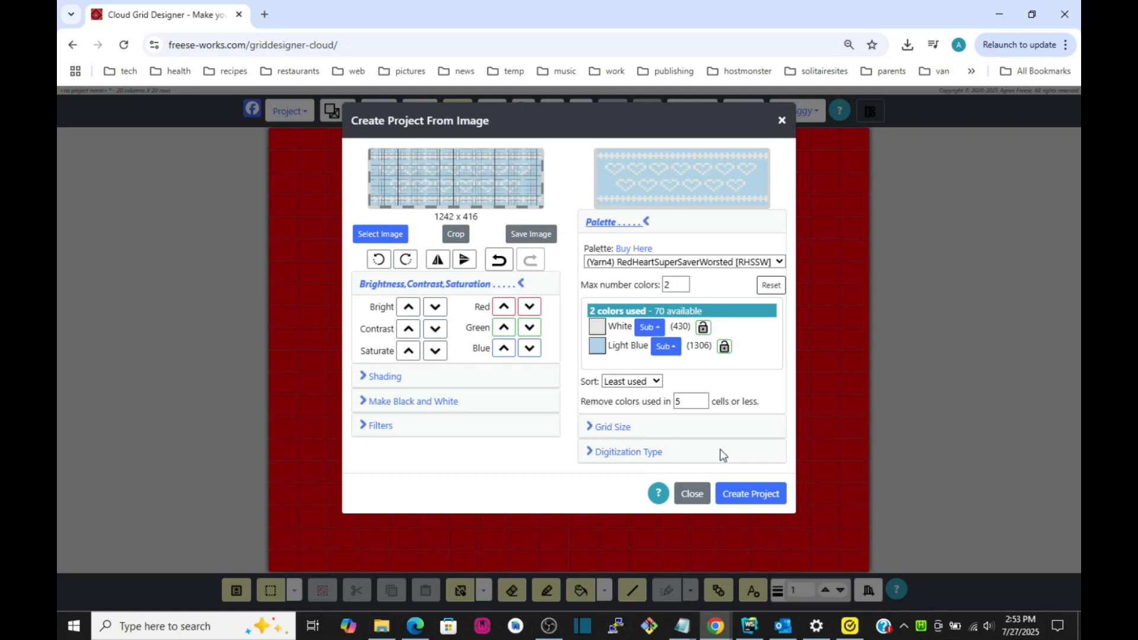
pyautogui.click(753, 504)
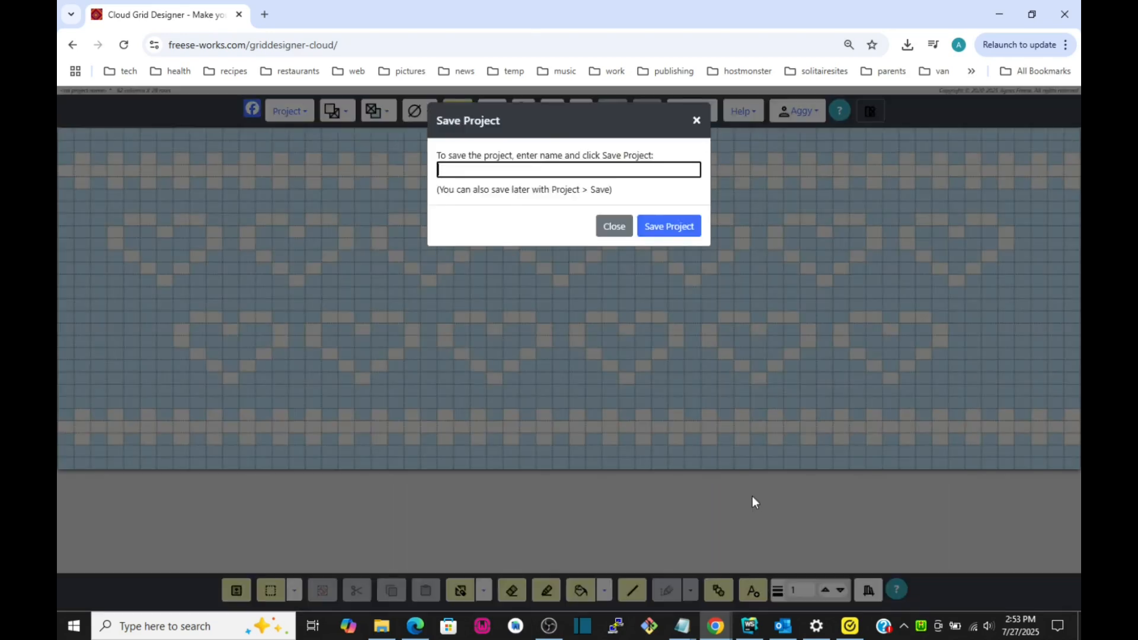
pyautogui.click(617, 222)
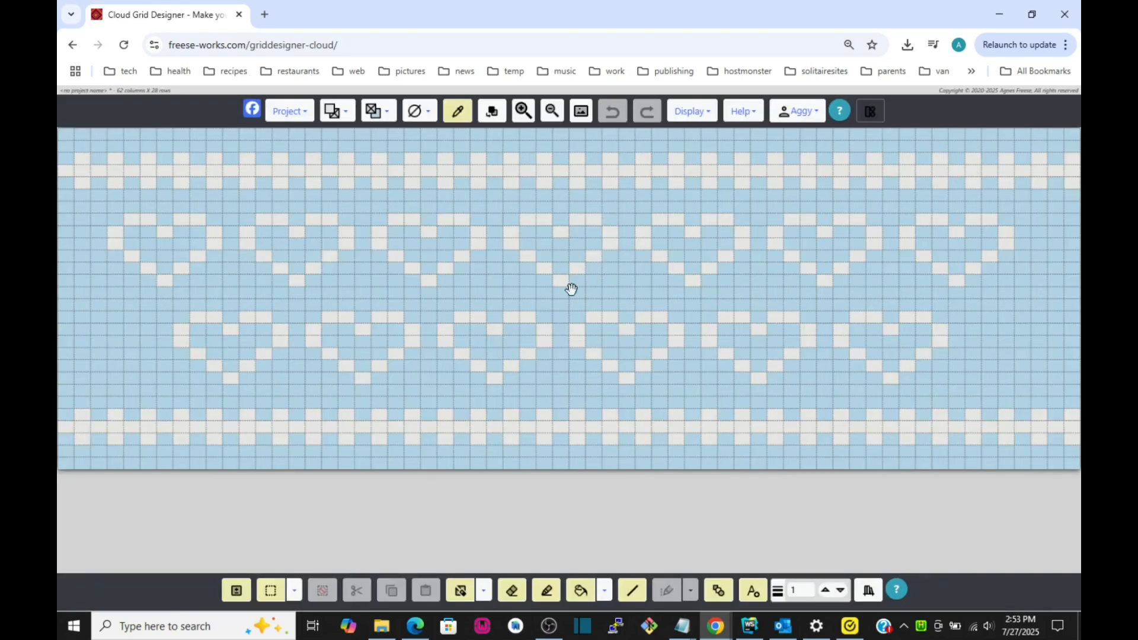
pyautogui.moveTo(561, 300)
pyautogui.mouseDown()
pyautogui.moveTo(581, 300)
pyautogui.moveTo(569, 304)
pyautogui.mouseUp()
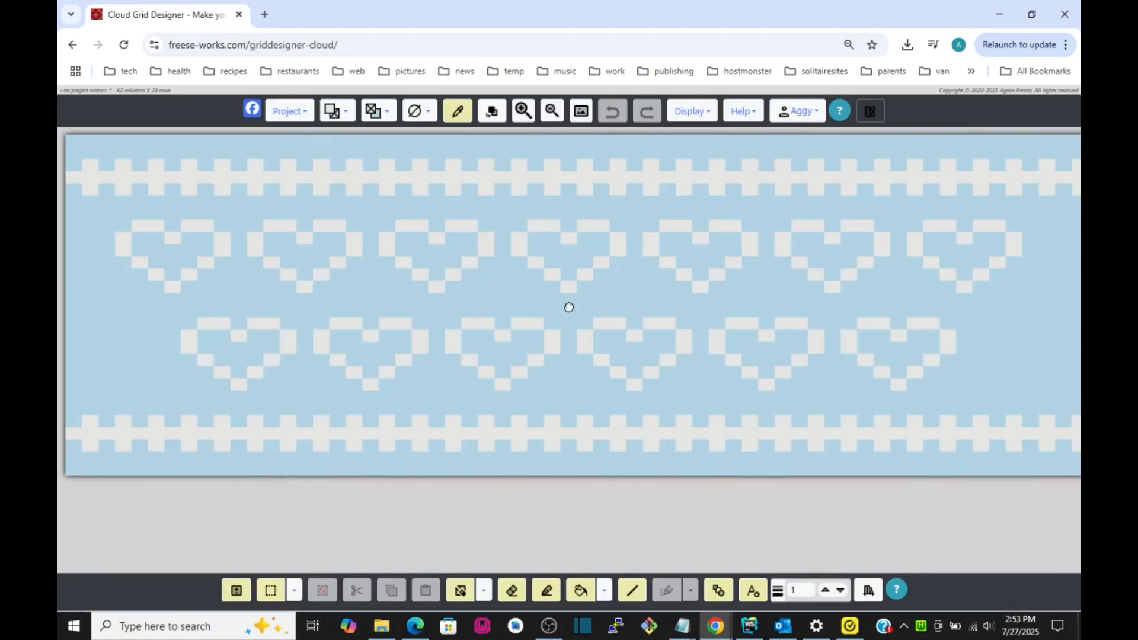